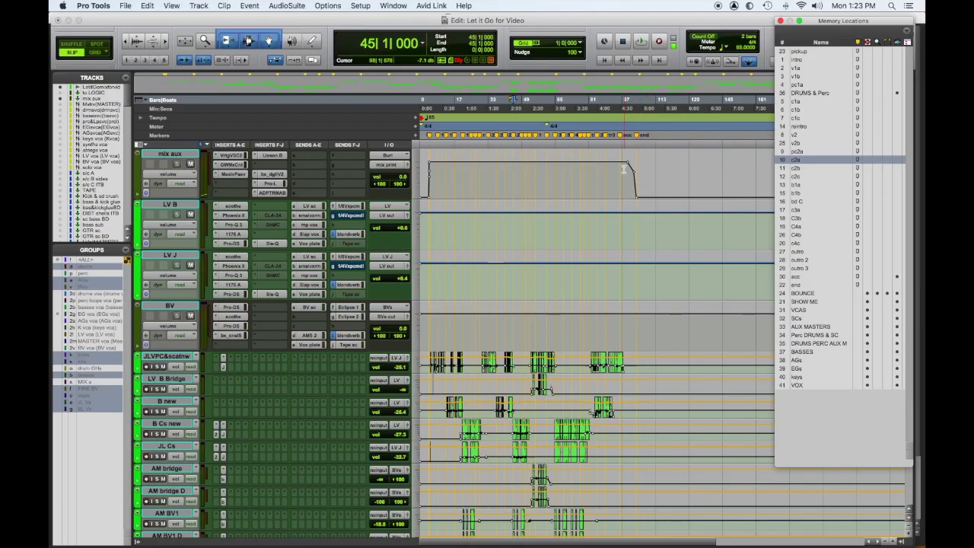
- Recall the c2c memory location and solo the lead vocal tracks from JLVPC&scatnw through AM bridge D
{"action": "left_click", "coordinate": [801, 178]}
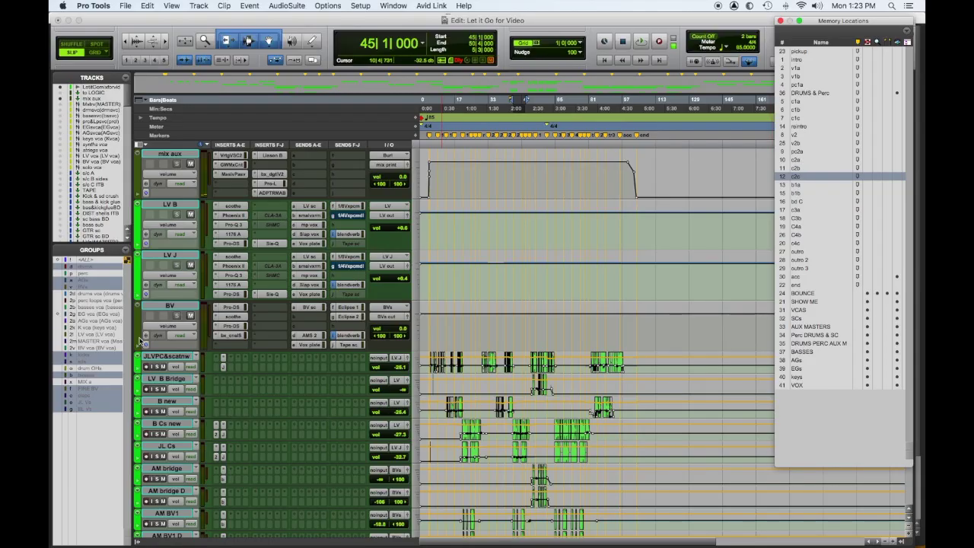
{"action": "left_click", "coordinate": [162, 358]}
{"action": "scroll", "coordinate": [206, 388], "scroll_direction": "down", "scroll_amount": 3}
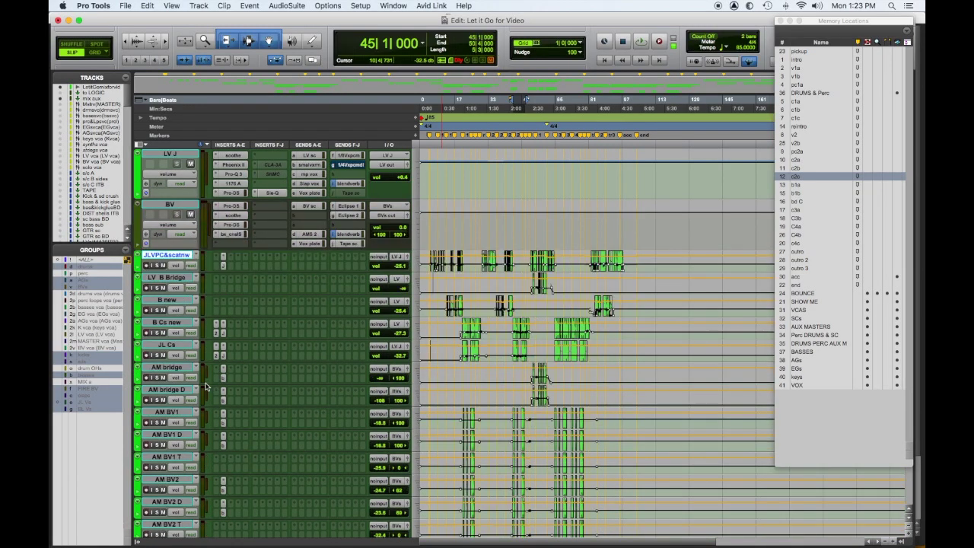
{"action": "left_click", "coordinate": [168, 391], "text": "shift"}
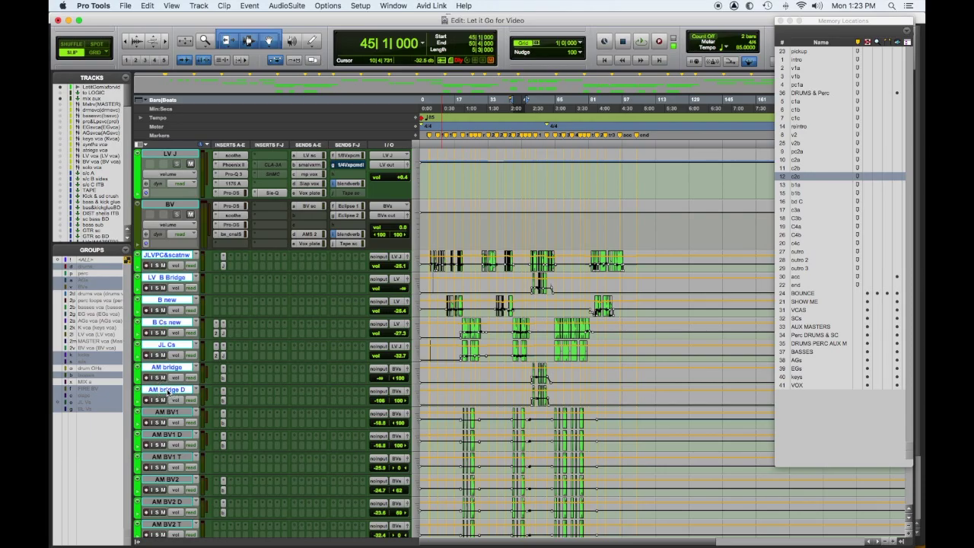
{"action": "left_click", "coordinate": [157, 402]}
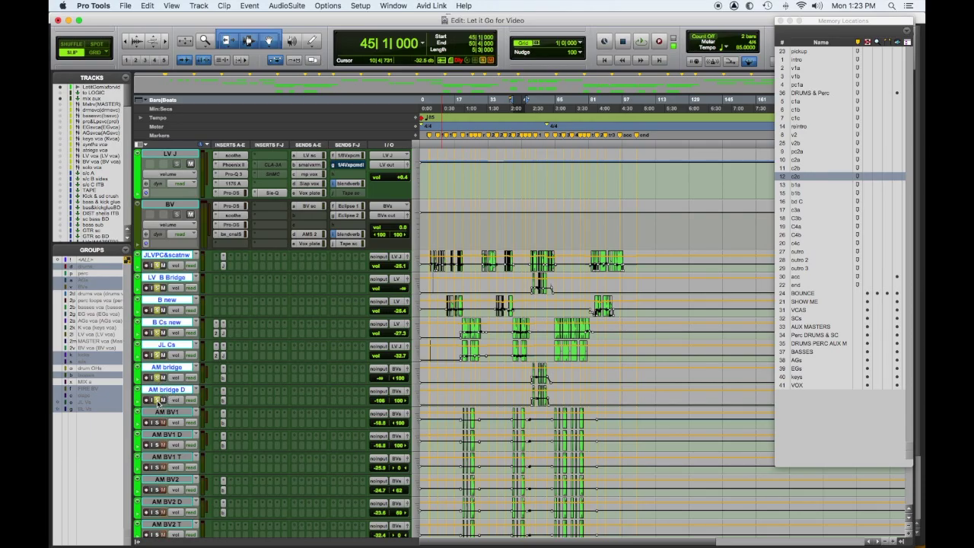
- Play the chorus with only the lead vocals soloed and look over the lead vocal tracks and their aux channels
{"action": "key", "text": "space"}
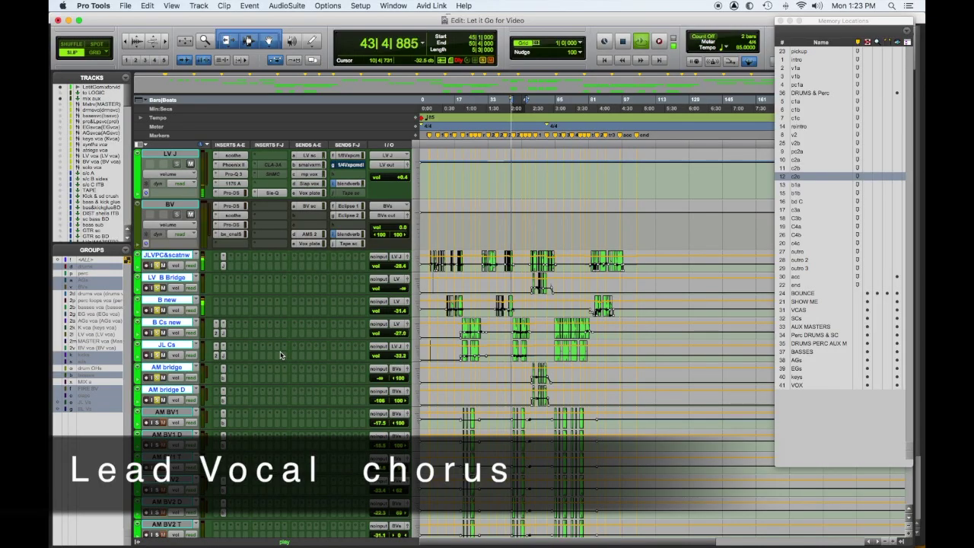
{"action": "scroll", "coordinate": [280, 356], "scroll_direction": "down", "scroll_amount": 2}
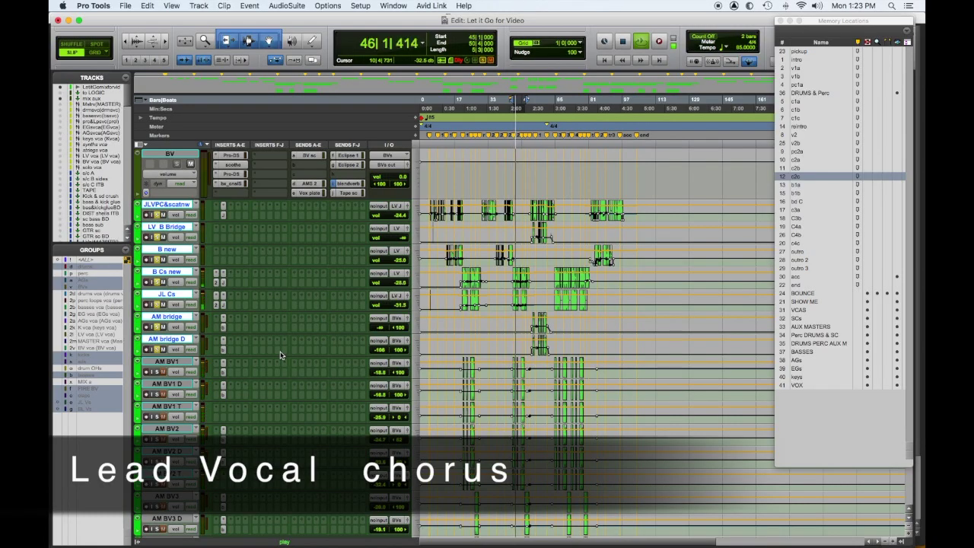
{"action": "scroll", "coordinate": [280, 355], "scroll_direction": "up", "scroll_amount": 2}
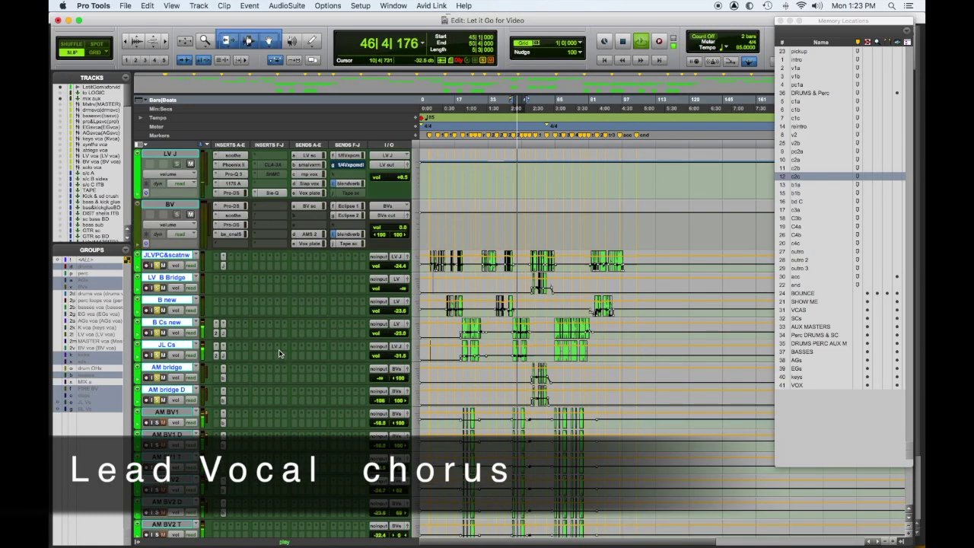
{"action": "scroll", "coordinate": [280, 355], "scroll_direction": "up", "scroll_amount": 2}
{"action": "scroll", "coordinate": [279, 350], "scroll_direction": "down", "scroll_amount": 2}
{"action": "scroll", "coordinate": [278, 349], "scroll_direction": "down", "scroll_amount": 2}
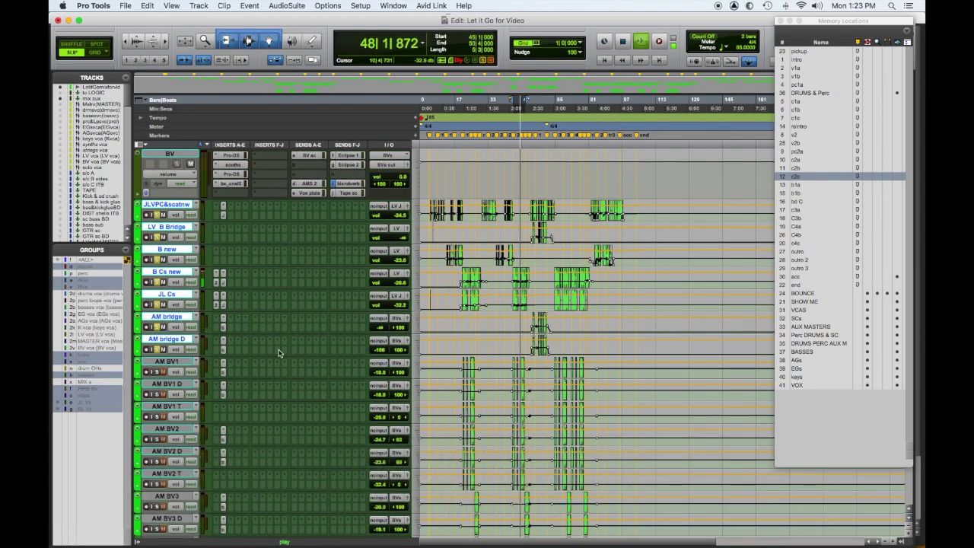
{"action": "scroll", "coordinate": [278, 353], "scroll_direction": "up", "scroll_amount": 2}
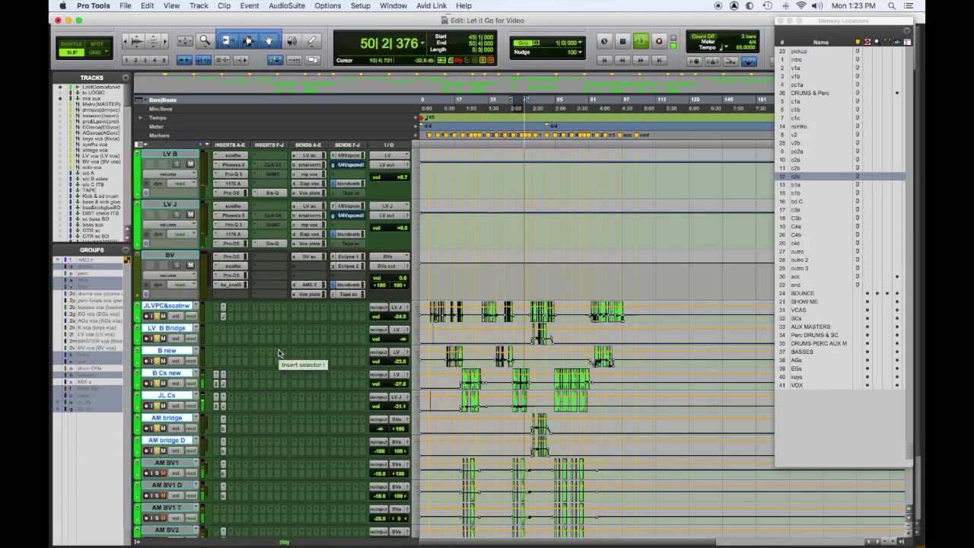
{"action": "key", "text": "space"}
- Inspect the JST Clip insert on the JLVPC&scatnw track and close its plug-in window
{"action": "left_click", "coordinate": [223, 307]}
{"action": "left_click_drag", "start_coordinate": [191, 91], "coordinate": [419, 68]}
{"action": "left_click_drag", "start_coordinate": [496, 197], "coordinate": [519, 204]}
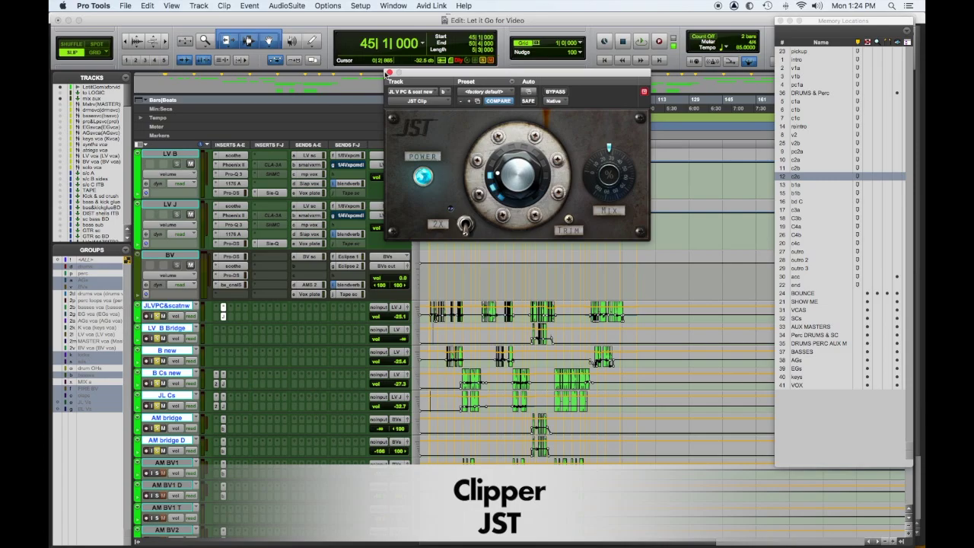
{"action": "left_click", "coordinate": [389, 73]}
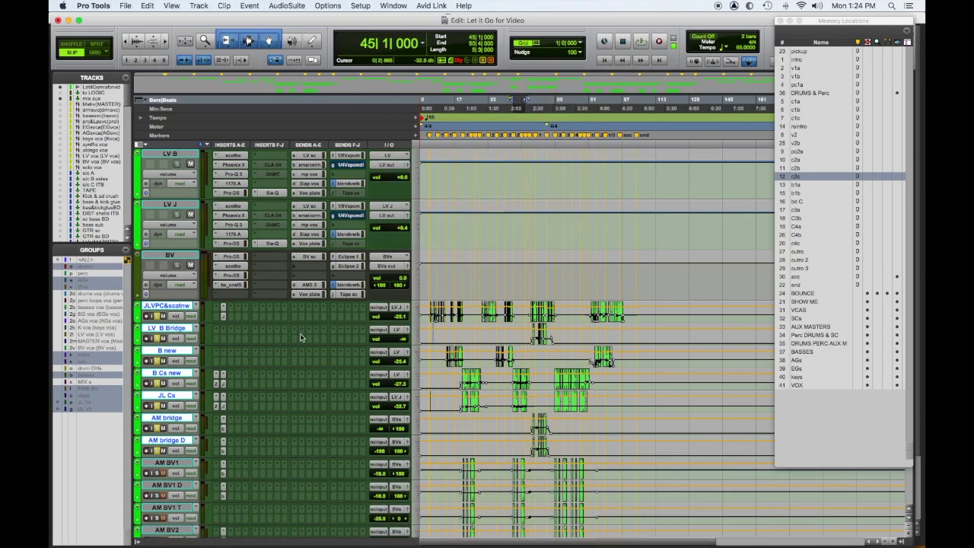
- Inspect the Phoenix II and JST Clip inserts on B Cs new and the JST Clip insert on JL Cs
{"action": "left_click", "coordinate": [217, 378]}
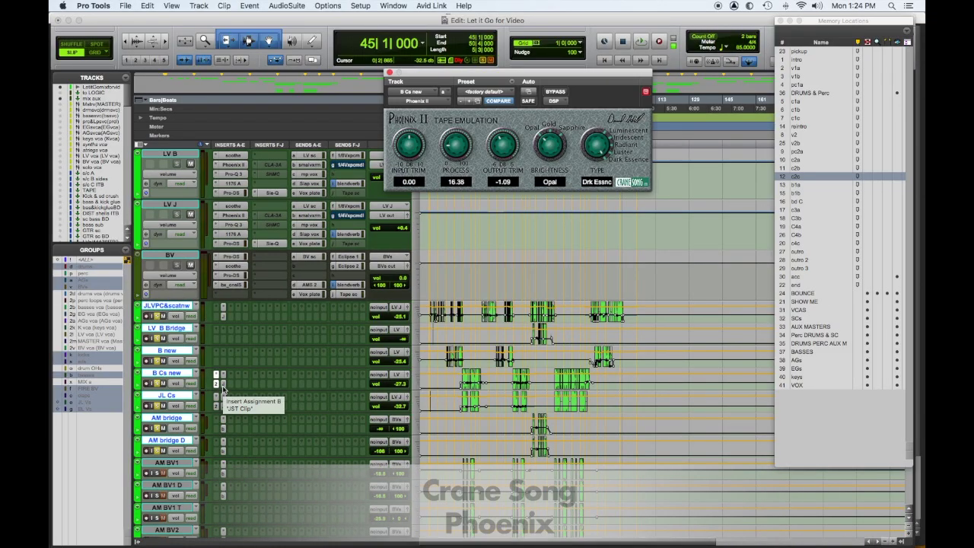
{"action": "left_click", "coordinate": [222, 387]}
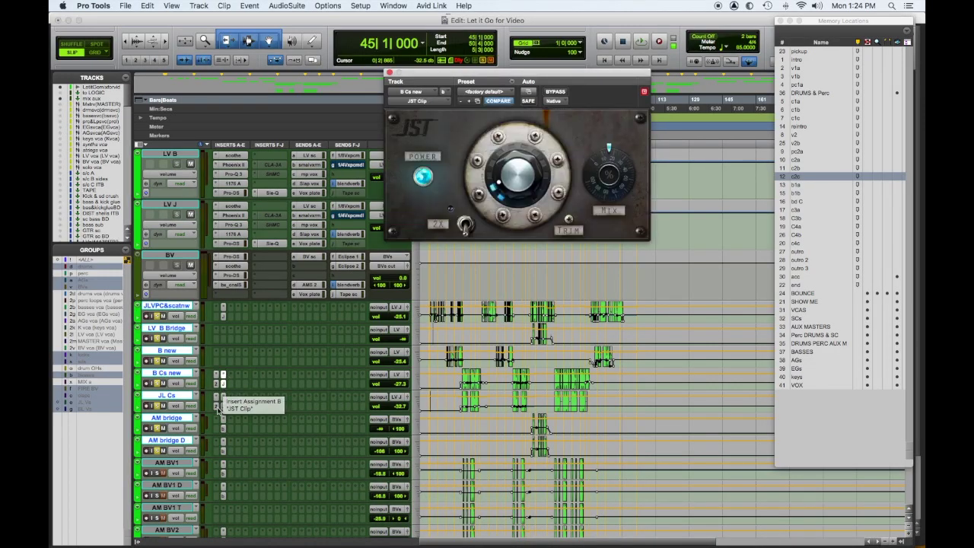
{"action": "left_click", "coordinate": [222, 408]}
{"action": "left_click", "coordinate": [222, 408]}
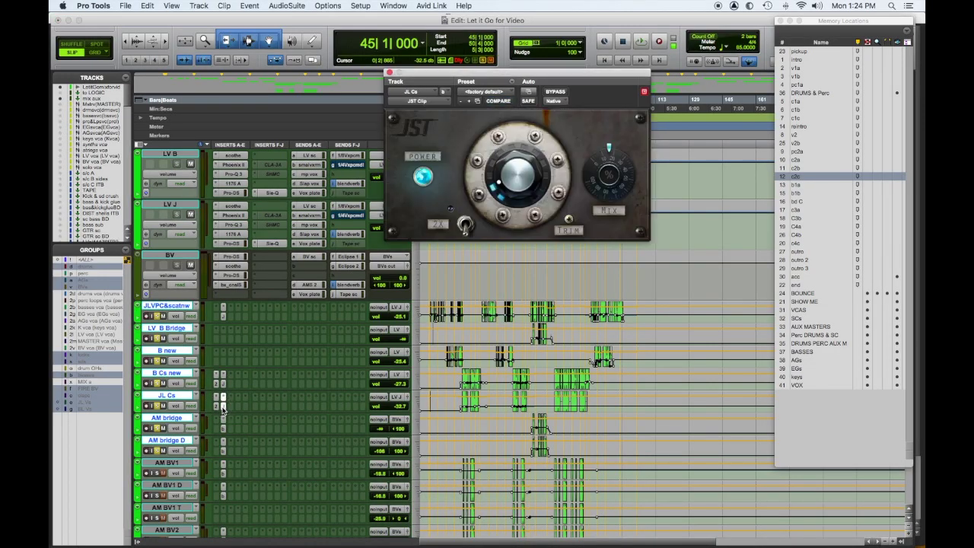
- Inspect the bx_console N inserts on AM bridge and AM bridge D and close the plug-in window
{"action": "left_click", "coordinate": [224, 432]}
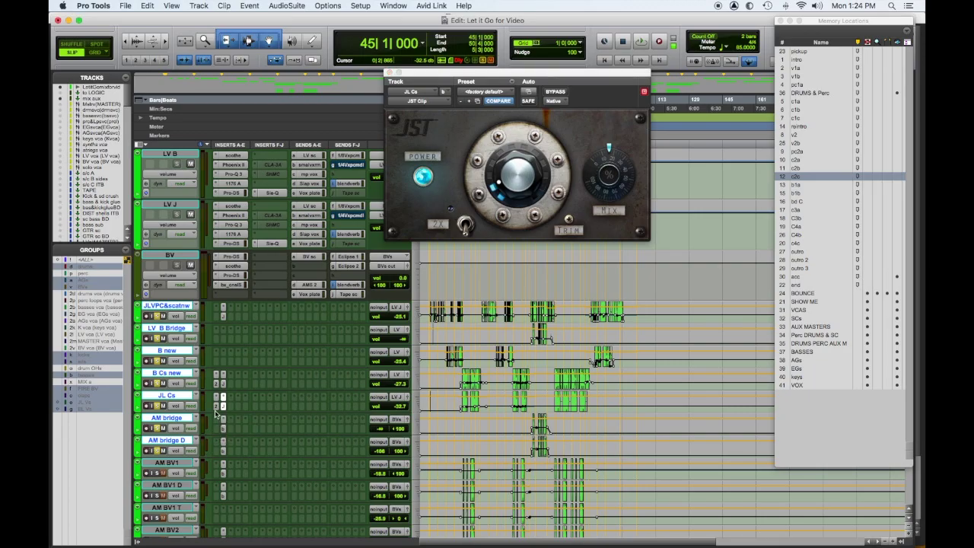
{"action": "left_click", "coordinate": [224, 431]}
{"action": "left_click", "coordinate": [224, 431]}
{"action": "left_click", "coordinate": [224, 431]}
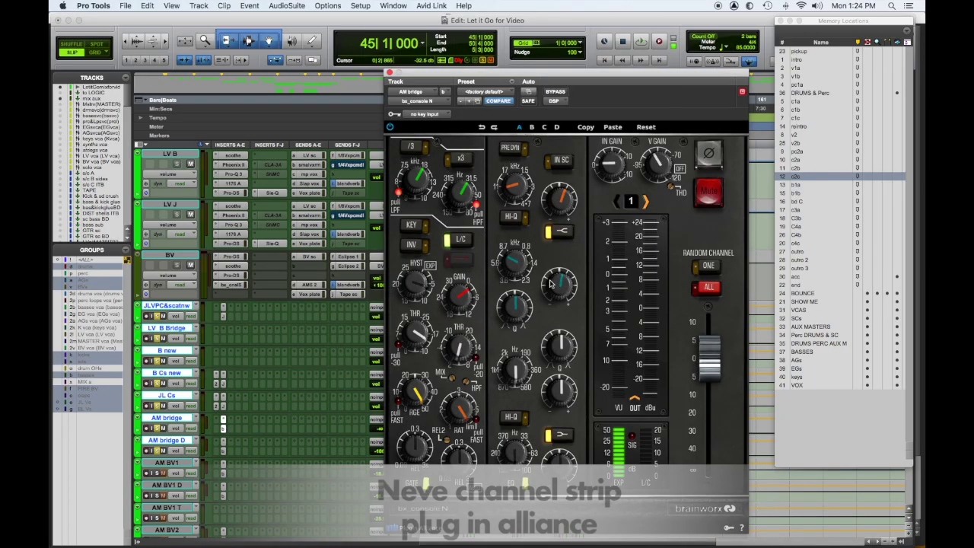
{"action": "left_click", "coordinate": [223, 452]}
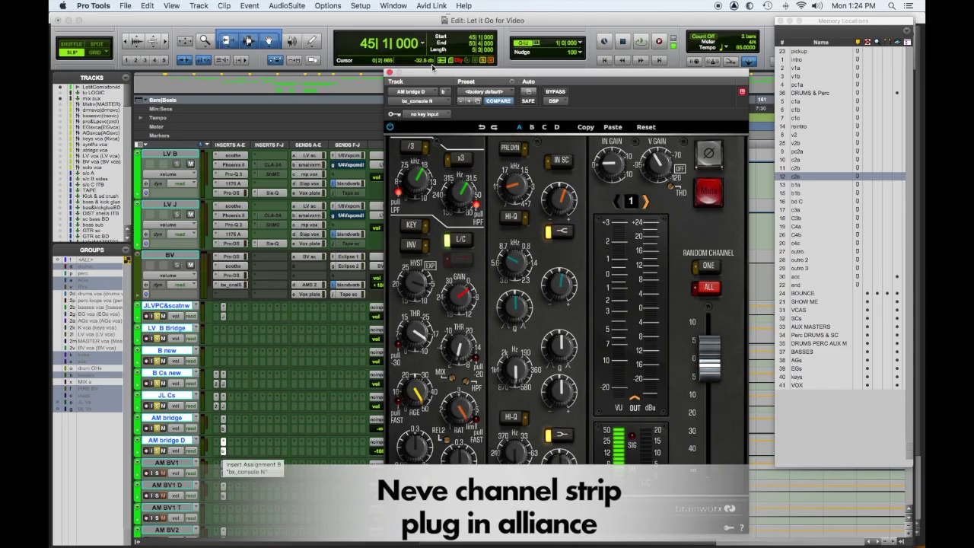
{"action": "left_click", "coordinate": [390, 73]}
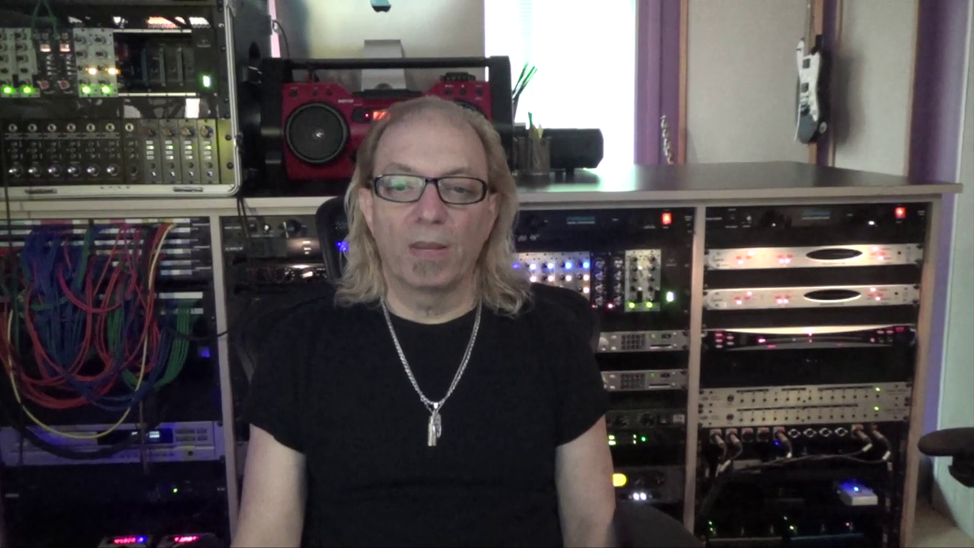
- Bypass the active inserts from soothe through Sie-Q on LV B and LV J and play the chorus
{"action": "left_click_drag", "start_coordinate": [238, 156], "coordinate": [277, 196]}
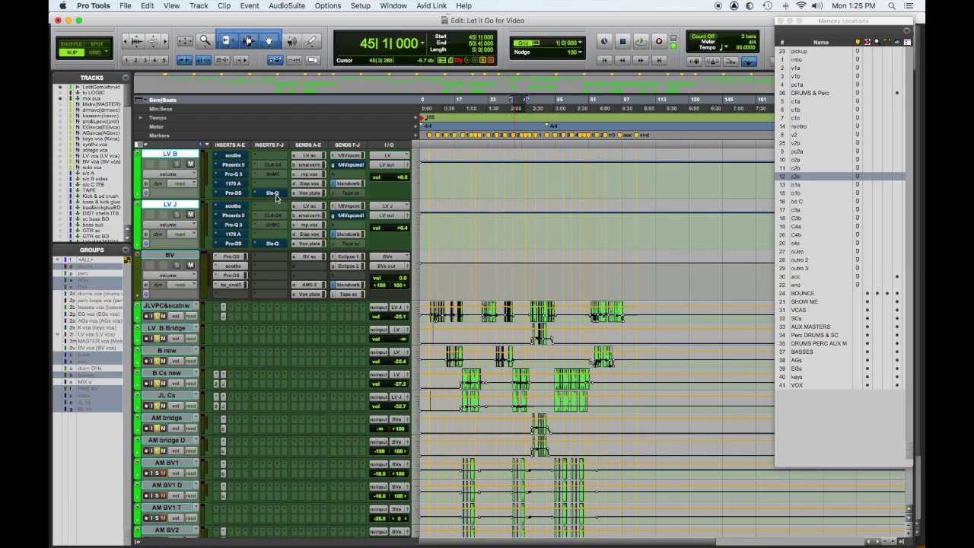
{"action": "key", "text": "space"}
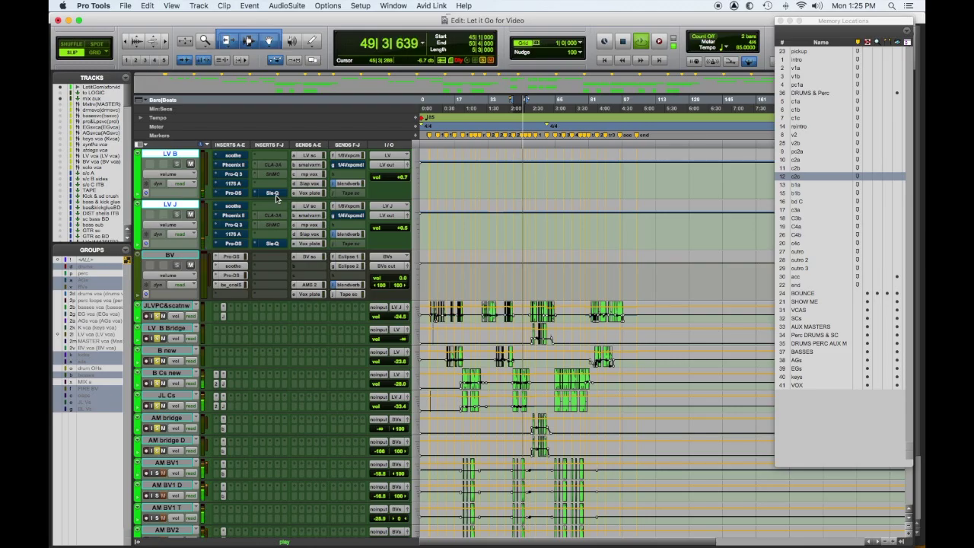
- Reactivate soothe, Phoenix II and Pro-Q 3 on both lead vocal auxes, auditioning them in the chorus
{"action": "left_click", "coordinate": [241, 157], "text": "super"}
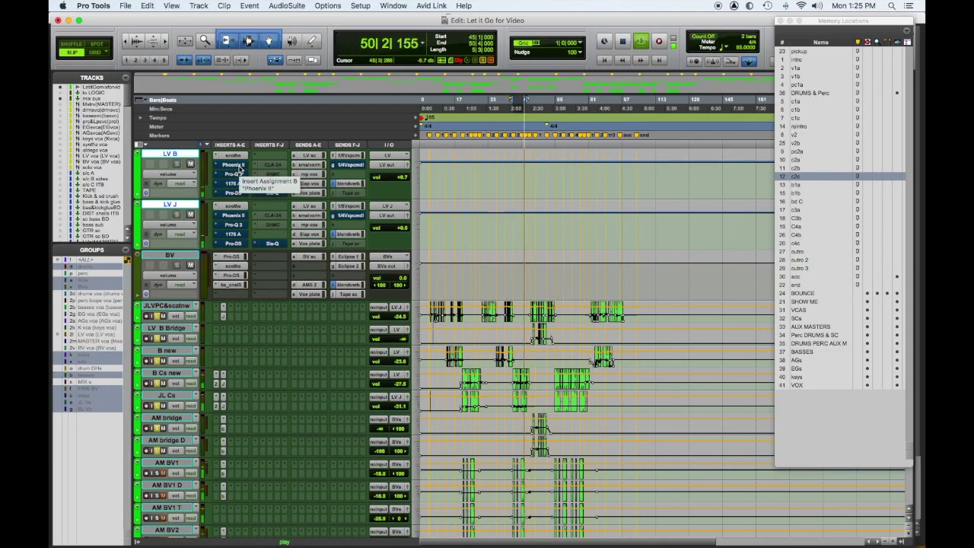
{"action": "key", "text": "space"}
{"action": "key", "text": "space"}
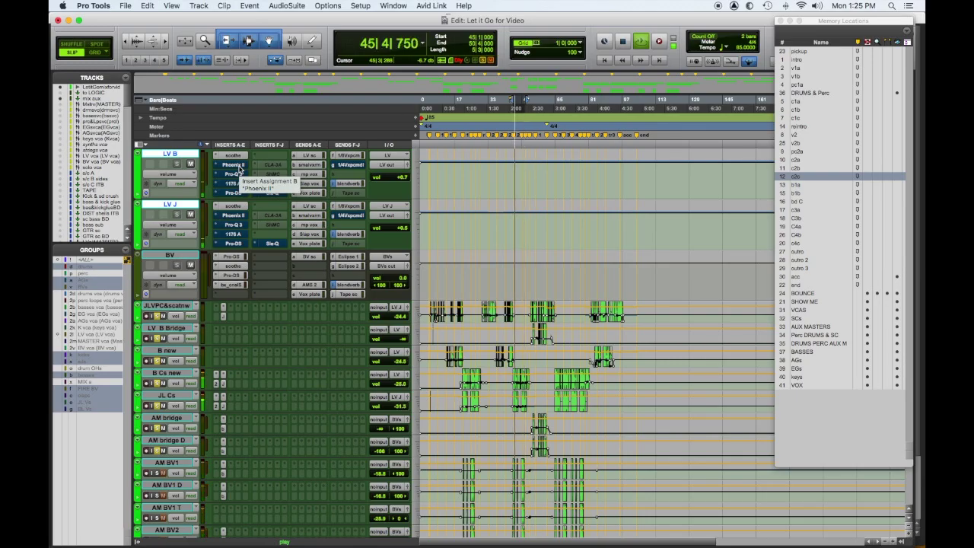
{"action": "left_click", "coordinate": [240, 169], "text": "super"}
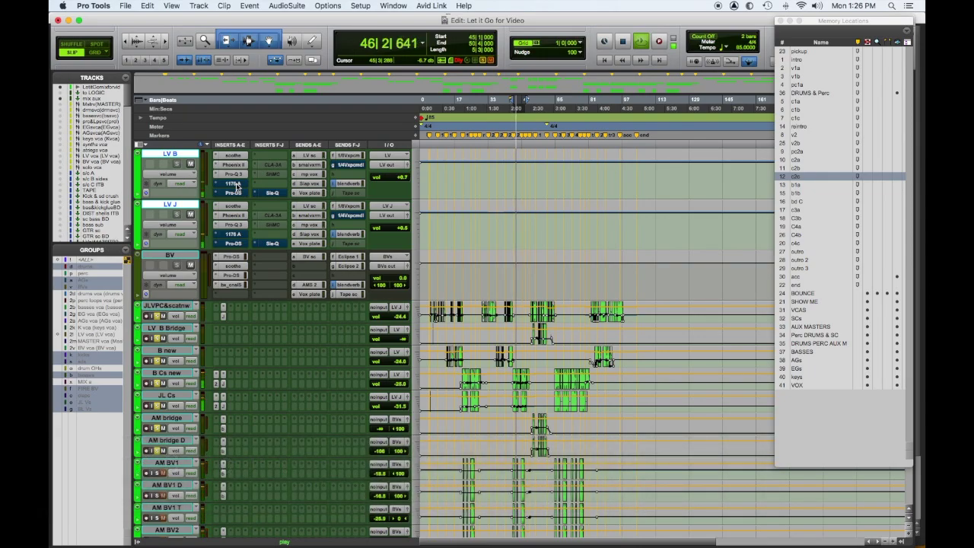
- Reactivate the 1176 A, Pro-DS and Sie-Q inserts one by one on LV B and LV J during chorus playback
{"action": "left_click", "coordinate": [237, 185], "text": "super"}
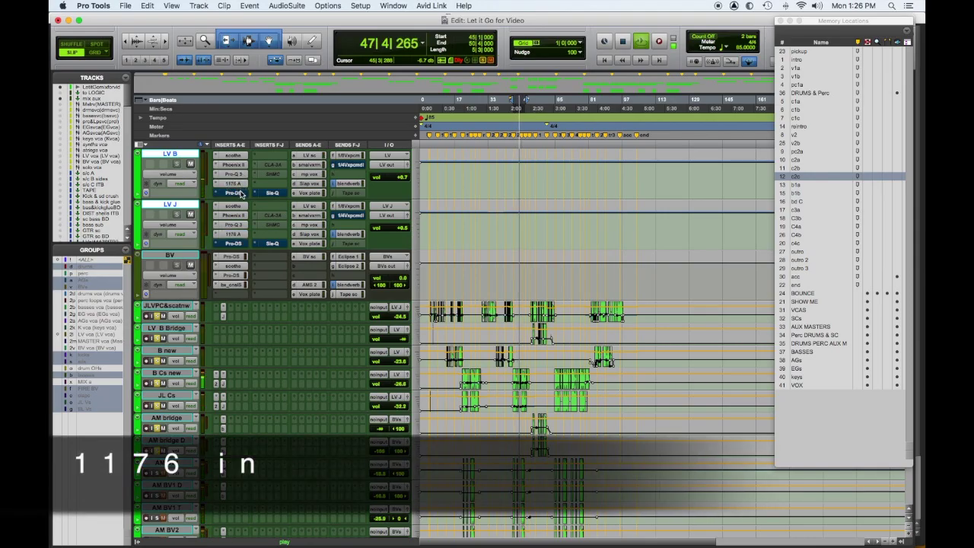
{"action": "left_click", "coordinate": [242, 194], "text": "super"}
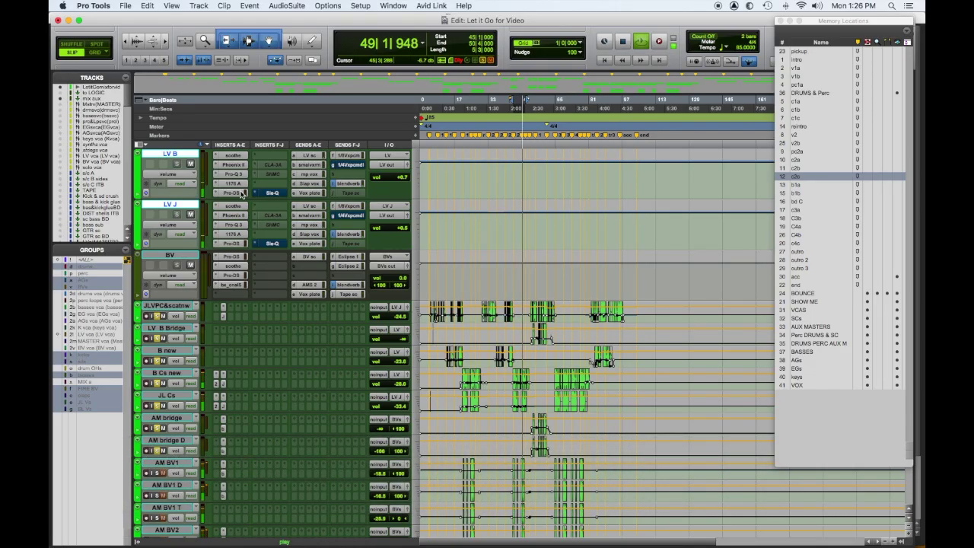
{"action": "key", "text": "space"}
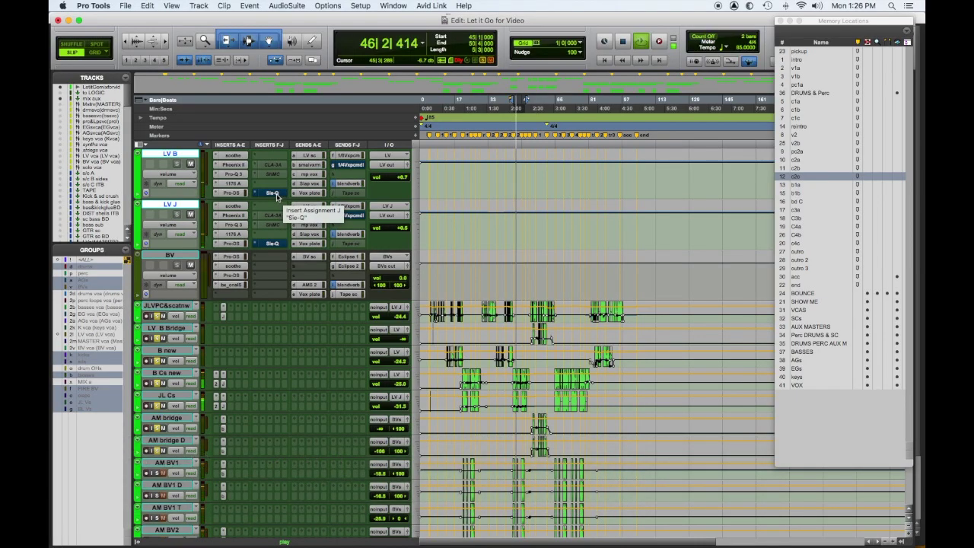
{"action": "left_click", "coordinate": [276, 195], "text": "super"}
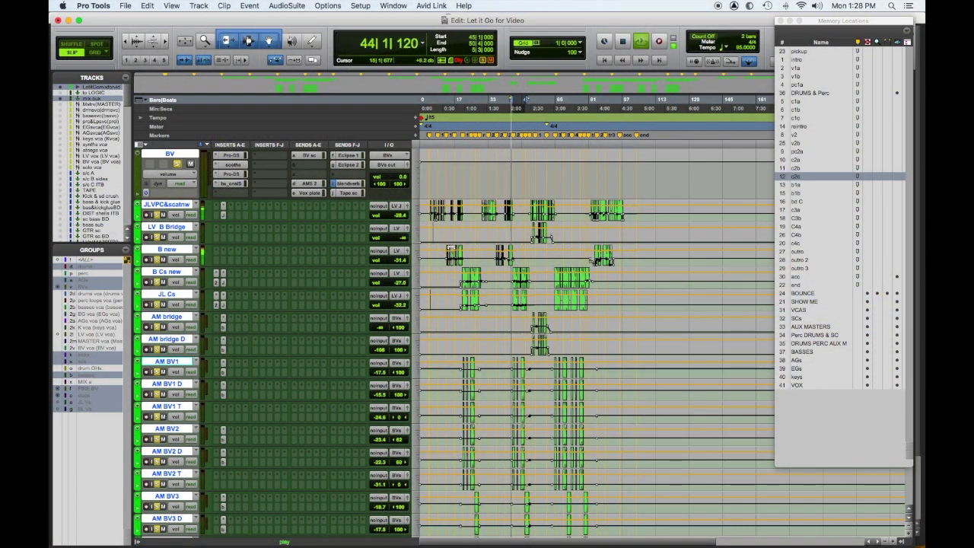
- Examine the lead and background vocal tracks while the chorus plays with all vocals soloed, and stop playback
{"action": "scroll", "coordinate": [450, 248], "scroll_direction": "down", "scroll_amount": 2}
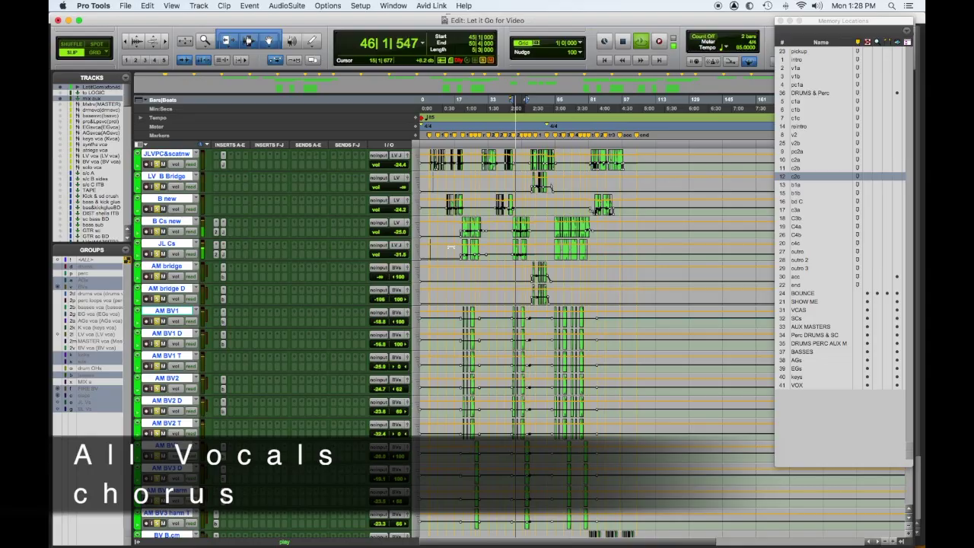
{"action": "scroll", "coordinate": [450, 248], "scroll_direction": "down", "scroll_amount": 2}
{"action": "scroll", "coordinate": [451, 249], "scroll_direction": "down", "scroll_amount": 2}
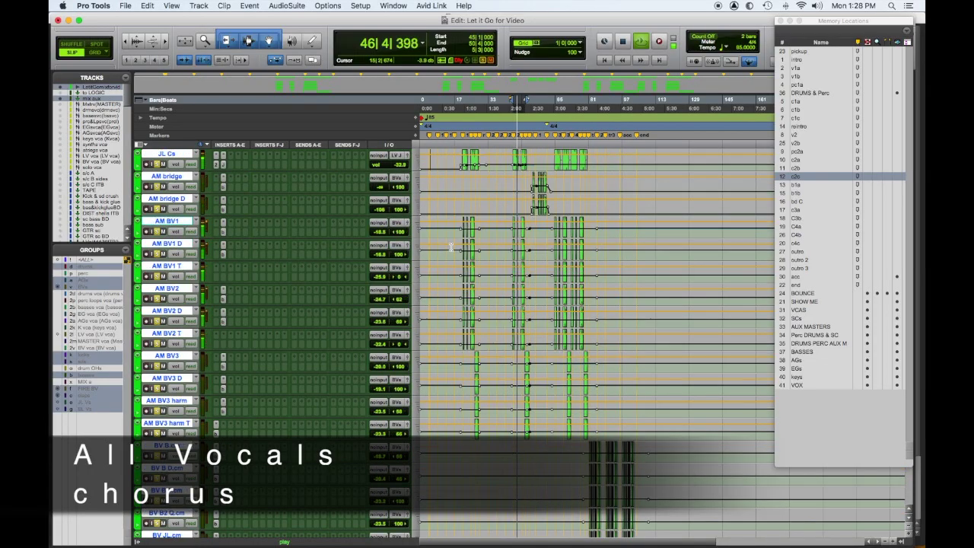
{"action": "scroll", "coordinate": [451, 248], "scroll_direction": "down", "scroll_amount": 1}
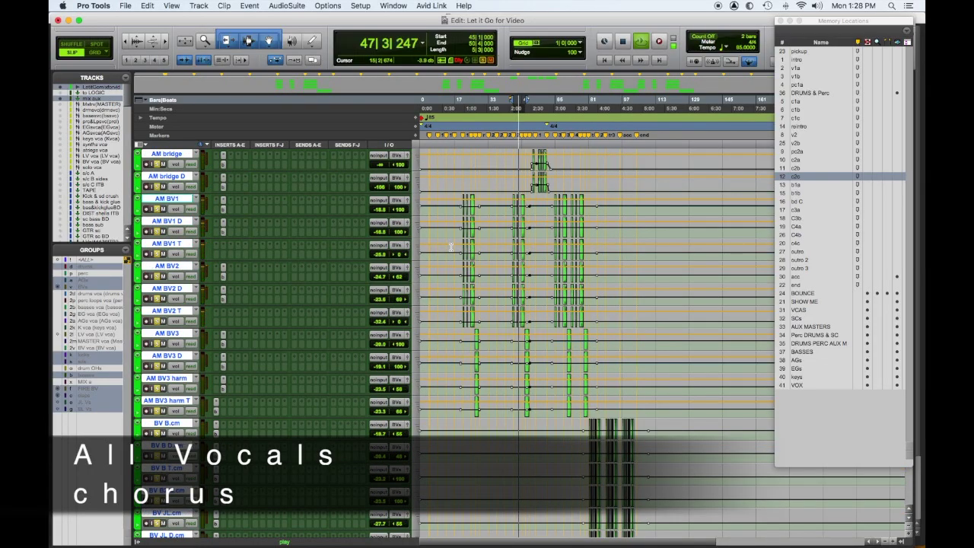
{"action": "scroll", "coordinate": [451, 248], "scroll_direction": "up", "scroll_amount": 1}
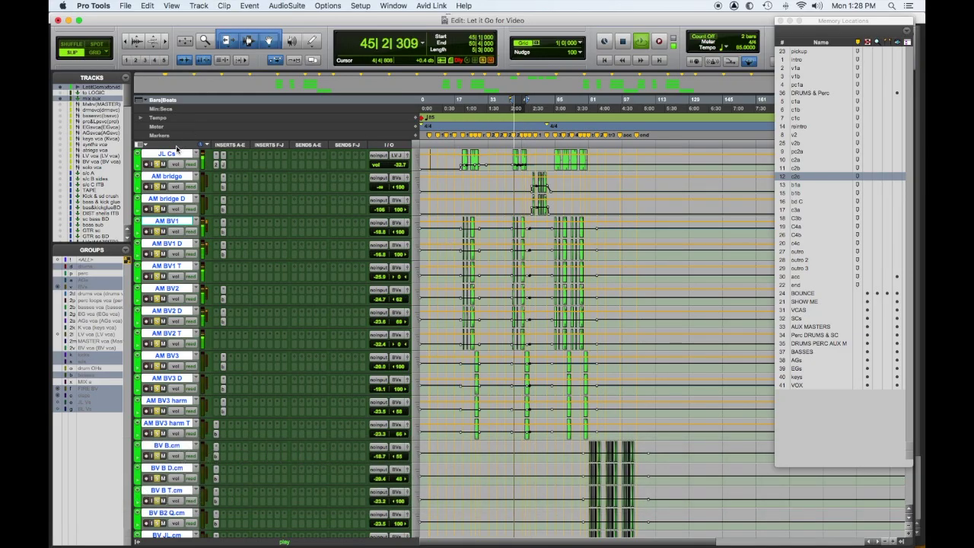
{"action": "scroll", "coordinate": [268, 110], "scroll_direction": "up", "scroll_amount": 3}
{"action": "key", "text": "space"}
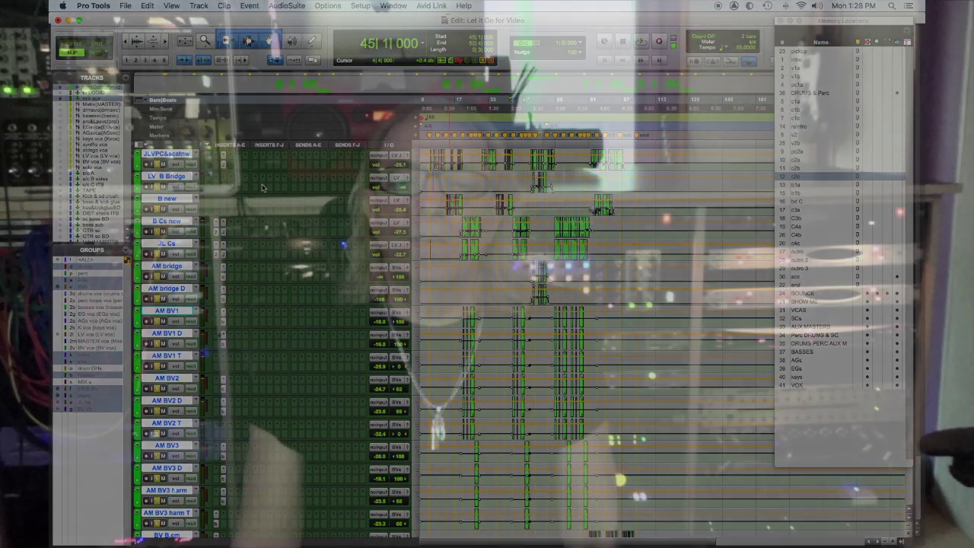